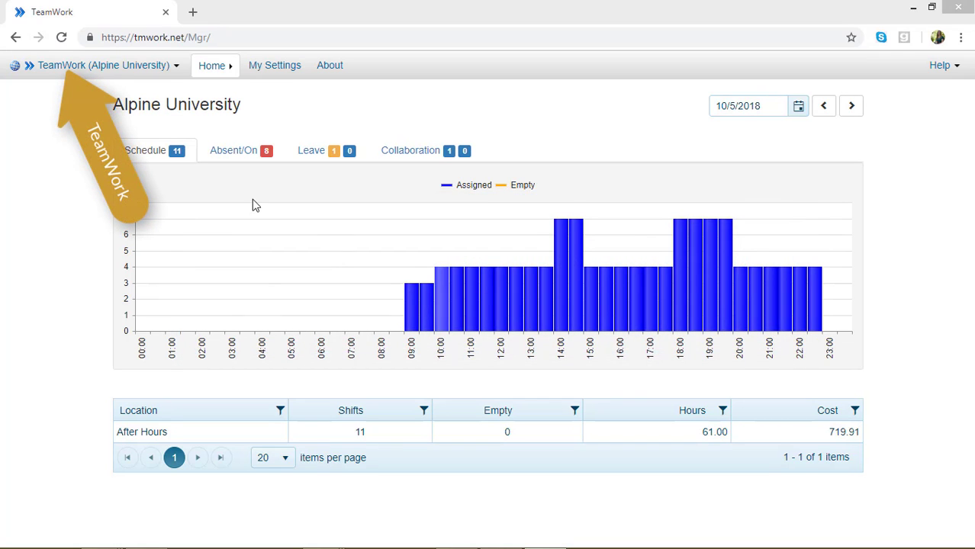
# Step: Open the time settings of the Coffee Shop C location
pyautogui.click(87, 70)
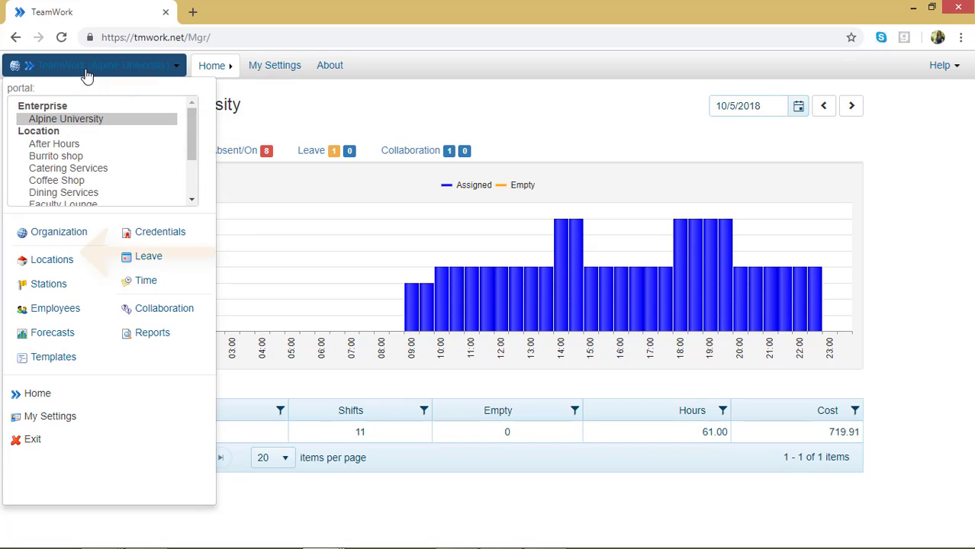
pyautogui.click(47, 260)
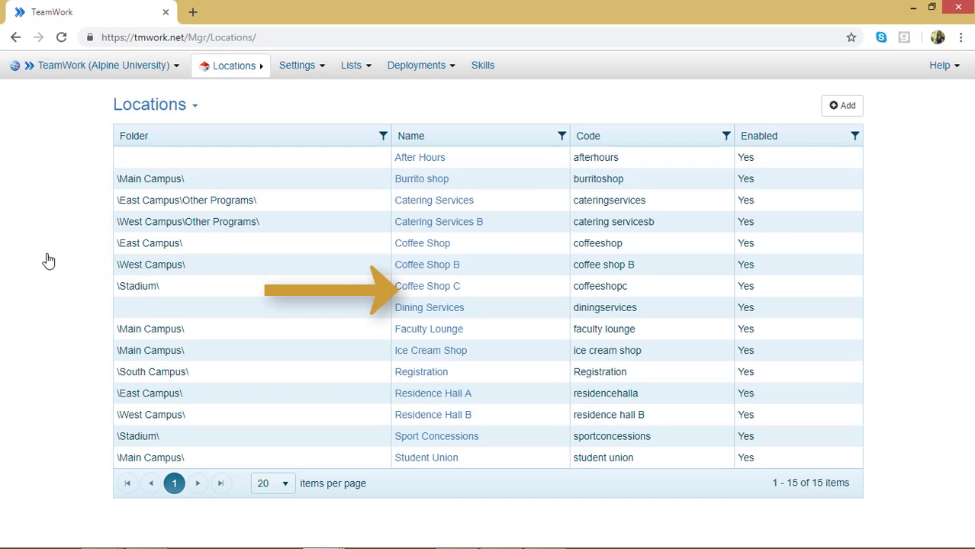
pyautogui.click(419, 285)
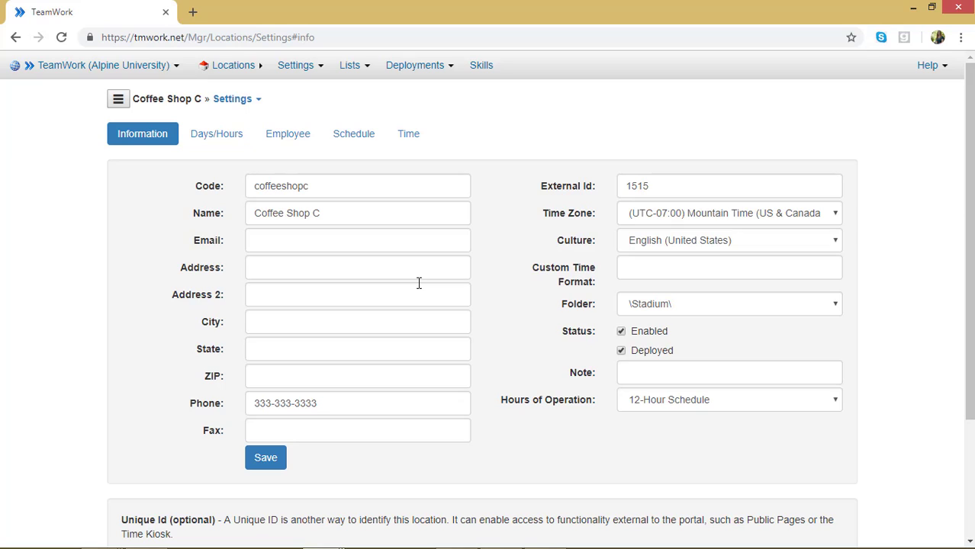
pyautogui.click(413, 145)
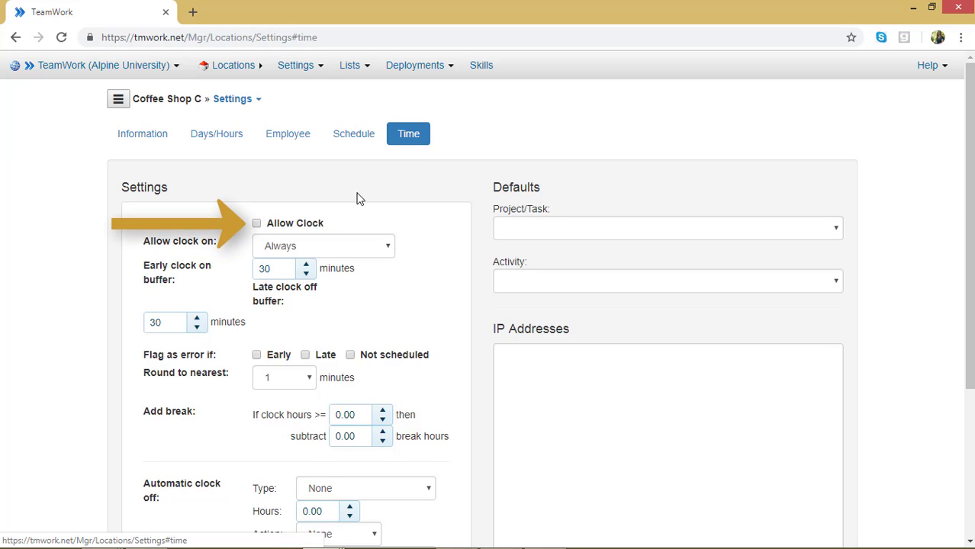
# Step: Enable Allow Clock for the location and set clocking on to be allowed Always
pyautogui.click(256, 225)
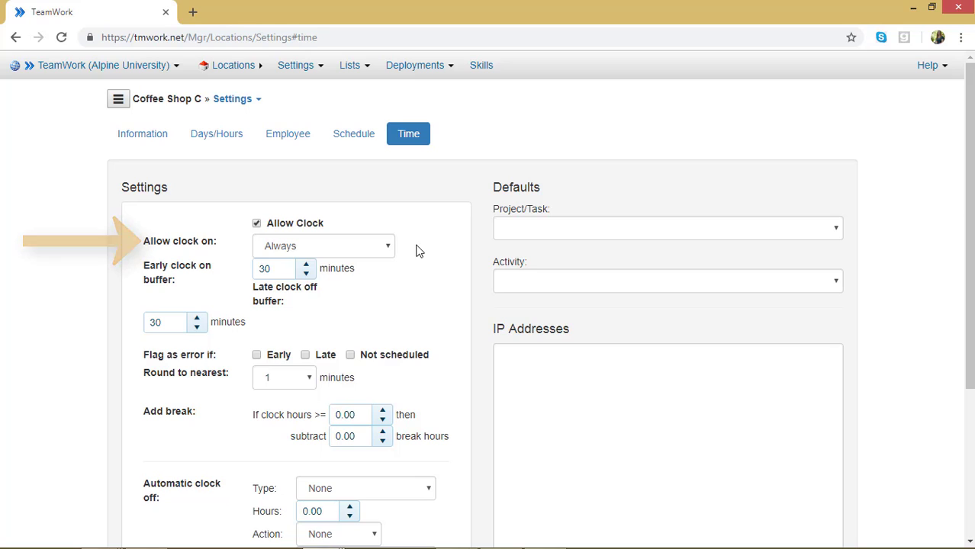
pyautogui.click(386, 255)
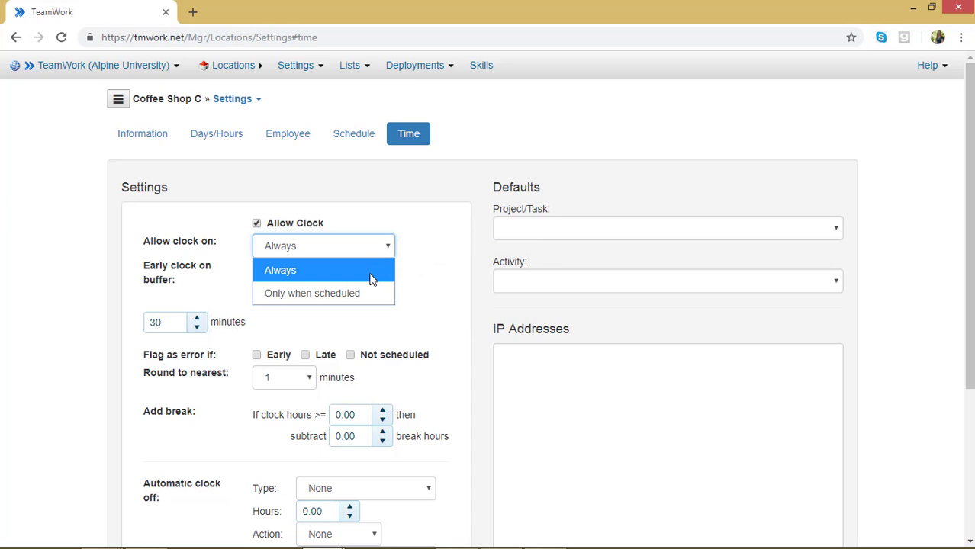
pyautogui.click(371, 279)
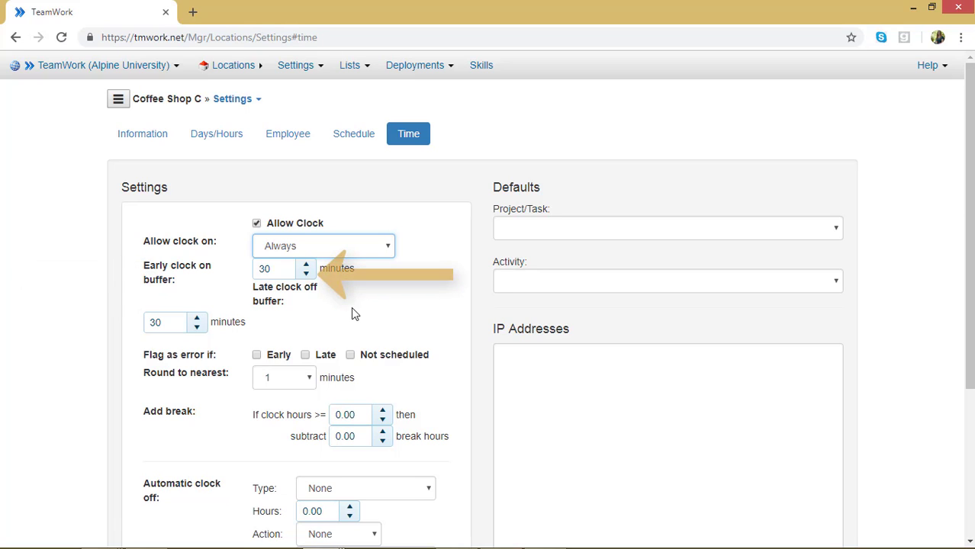
# Step: Set the early clock on buffer to 15 minutes
pyautogui.click(306, 275)
pyautogui.click(307, 275)
pyautogui.click(306, 275)
pyautogui.click(307, 275)
pyautogui.click(307, 275)
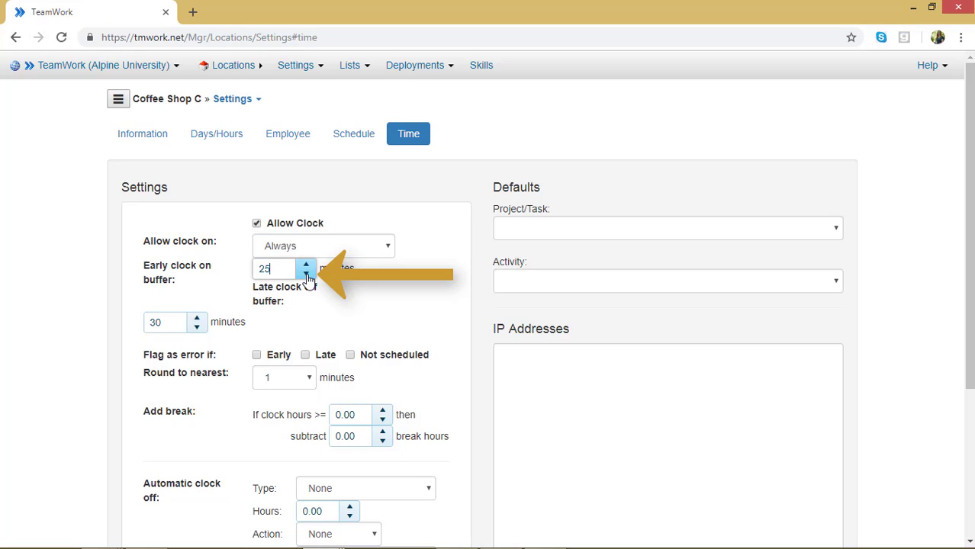
pyautogui.click(307, 274)
pyautogui.click(306, 275)
pyautogui.click(307, 275)
pyautogui.click(307, 275)
pyautogui.click(306, 275)
pyautogui.click(306, 274)
pyautogui.click(307, 274)
pyautogui.click(307, 274)
pyautogui.click(307, 275)
pyautogui.click(307, 275)
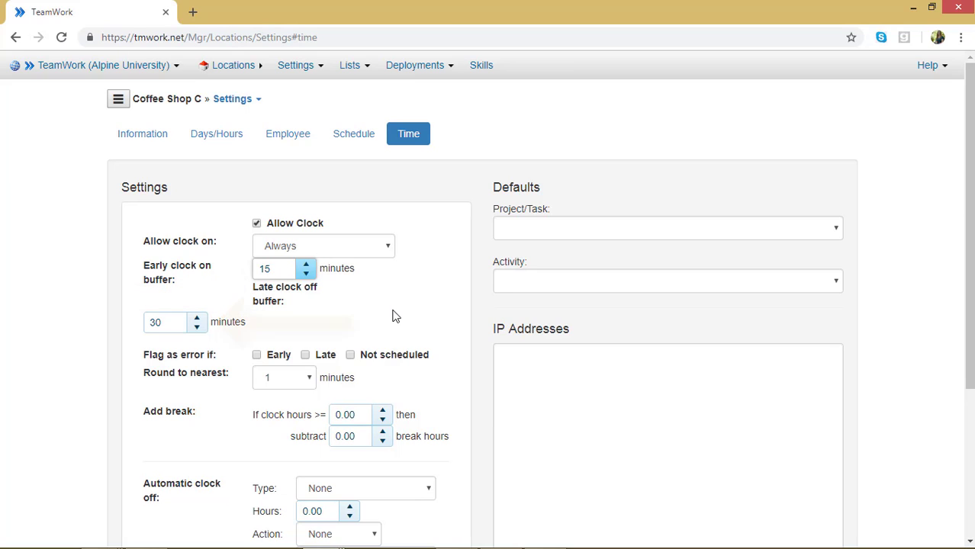
# Step: Set the late clock off buffer to 15 minutes
pyautogui.click(197, 328)
pyautogui.click(197, 329)
pyautogui.click(197, 328)
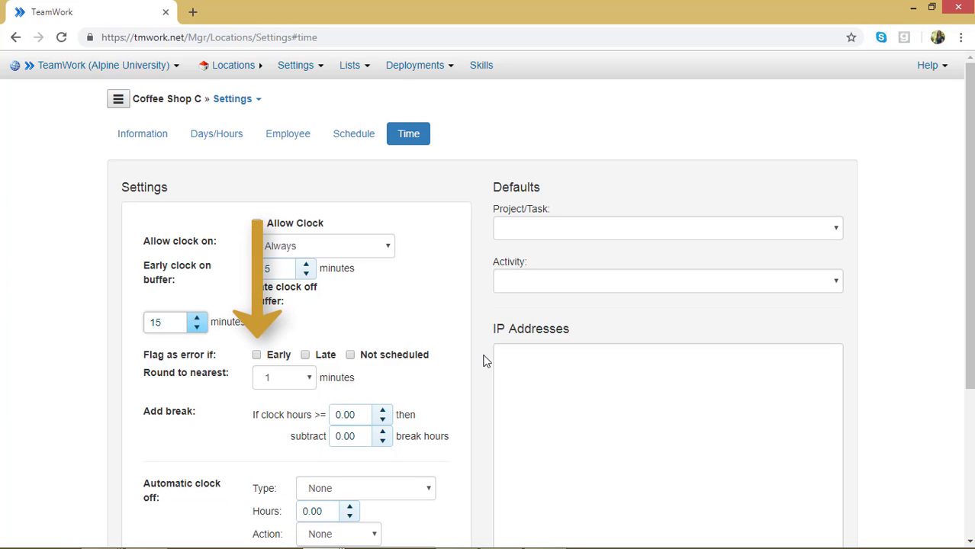
# Step: Flag Early, Late and Not scheduled clock entries as errors, and keep rounding to the nearest 1 minute
pyautogui.click(258, 356)
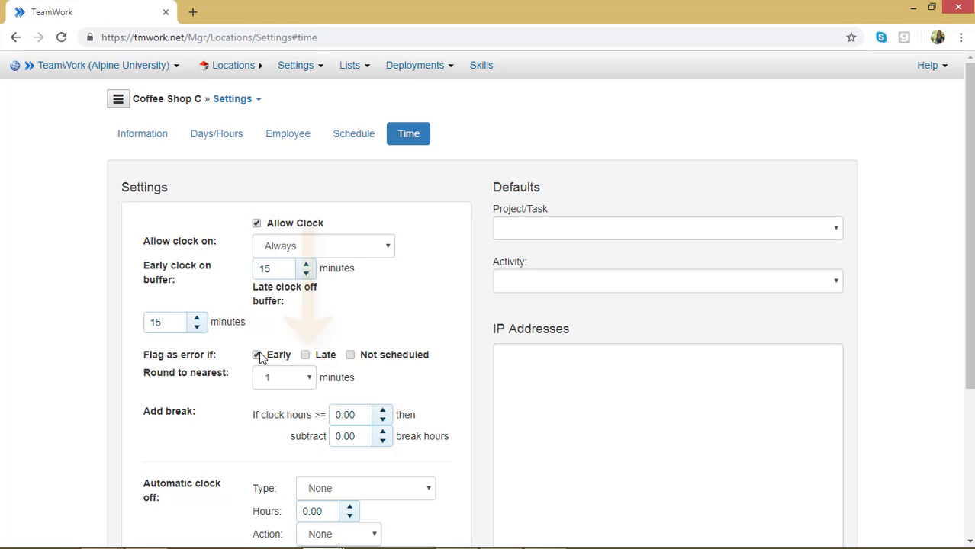
pyautogui.click(305, 356)
pyautogui.click(351, 356)
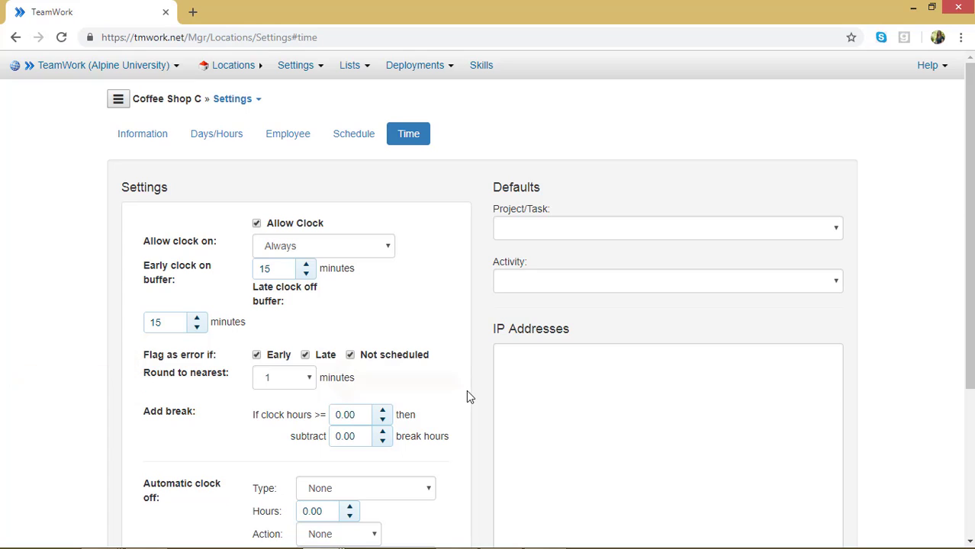
pyautogui.click(310, 379)
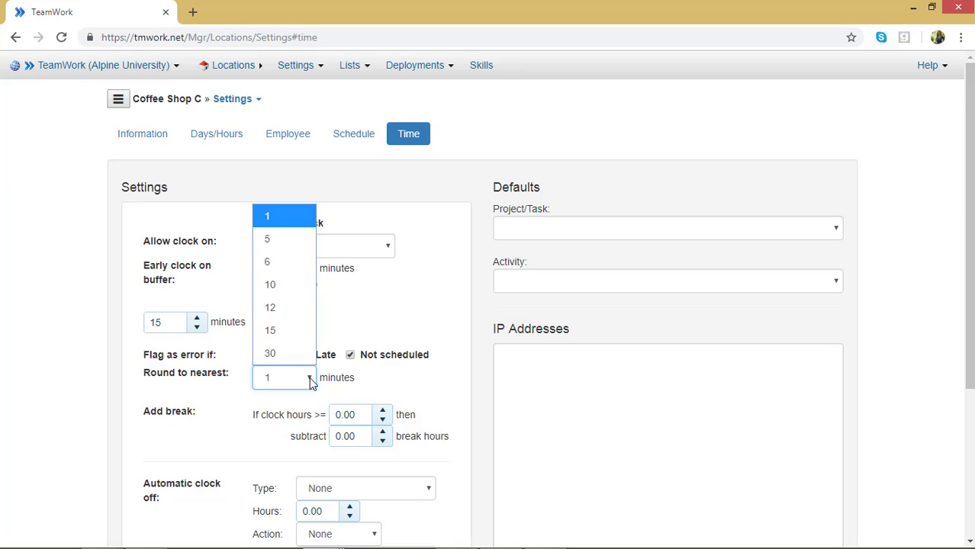
pyautogui.click(309, 377)
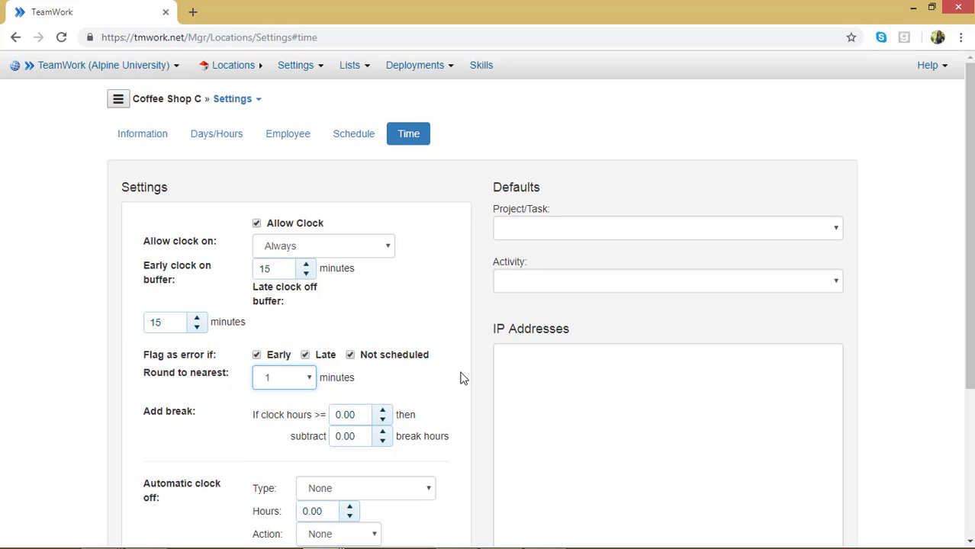
# Step: Configure automatic clock off with type By Hours, 1 hour and the action Error
pyautogui.scroll(-3, 461, 378)
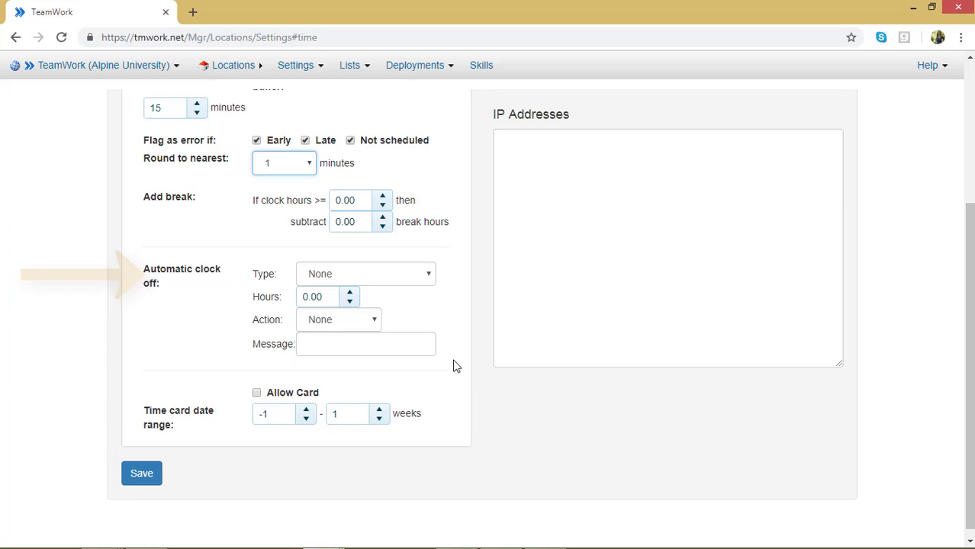
pyautogui.click(428, 276)
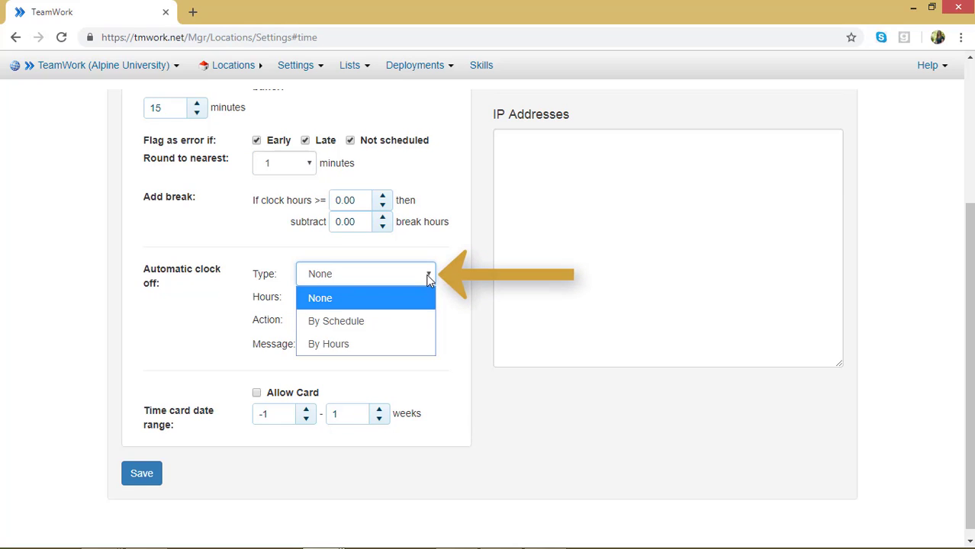
pyautogui.click(407, 343)
pyautogui.press('Tab')
pyautogui.write('0')
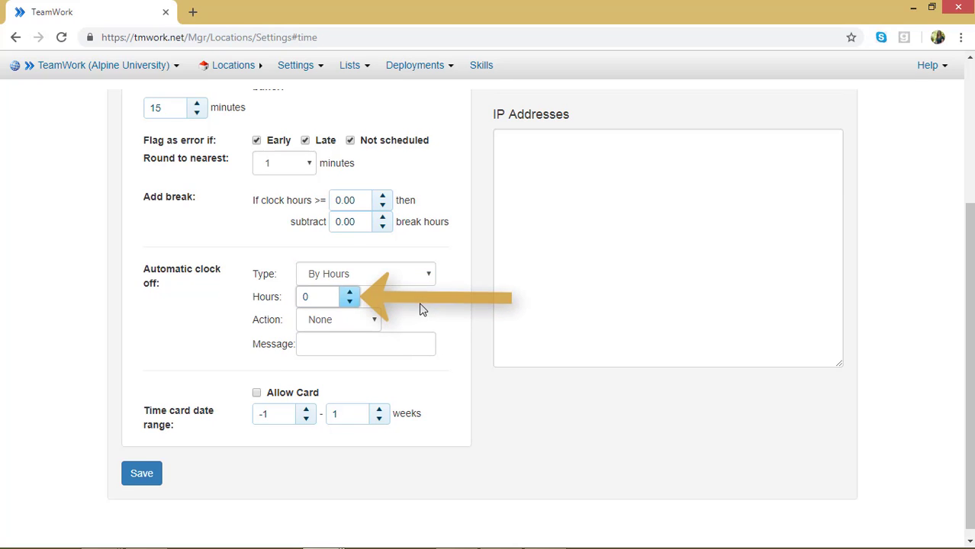
pyautogui.click(350, 292)
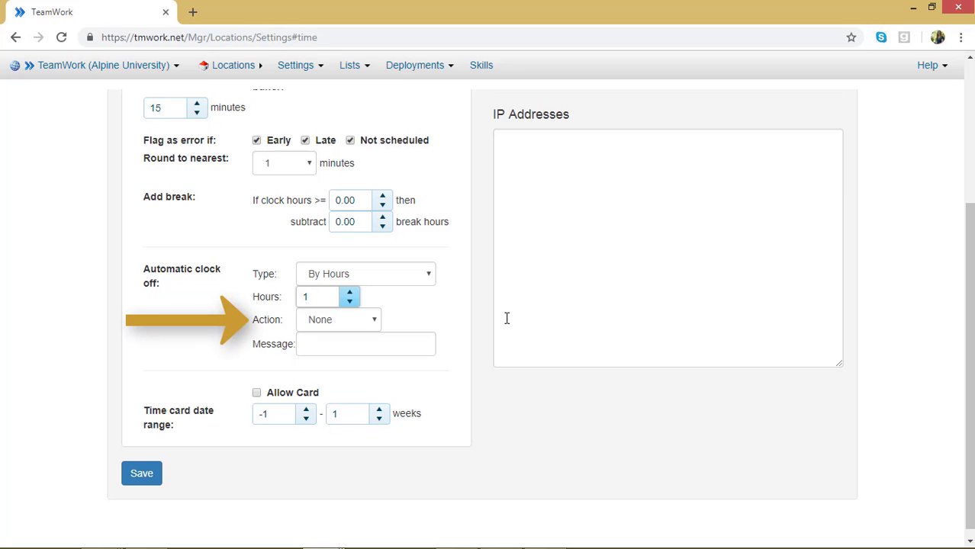
pyautogui.click(377, 322)
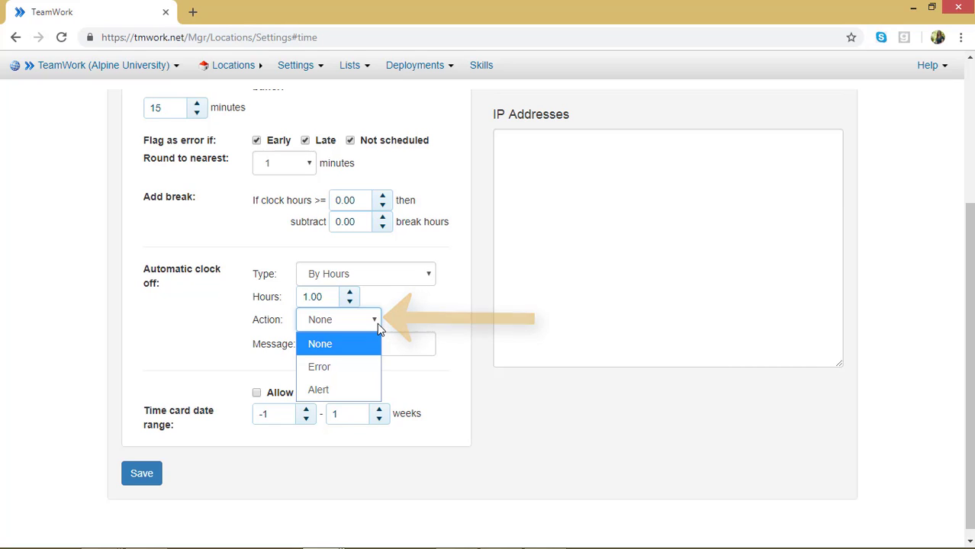
pyautogui.click(350, 368)
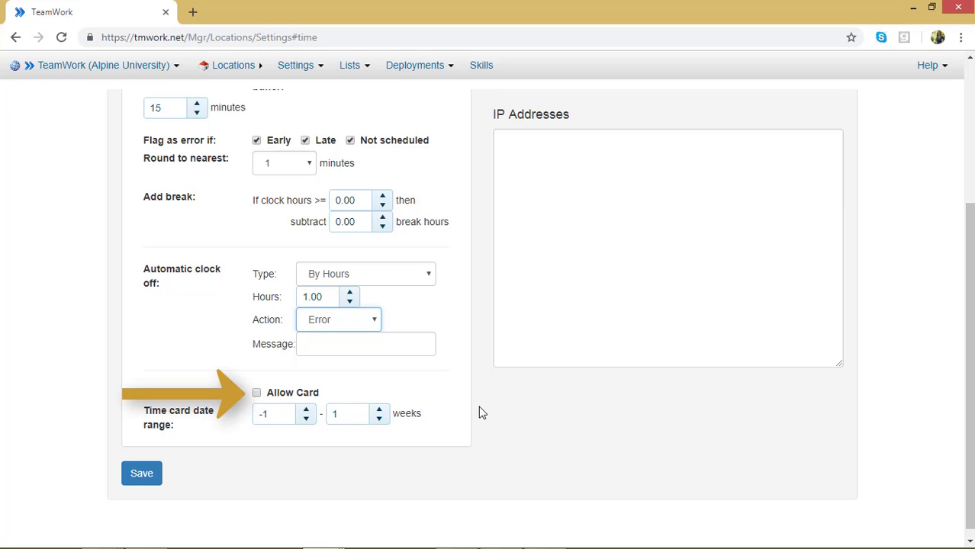
# Step: Enable Allow Card with a time card date range of -2 to 2 weeks, and save the time settings
pyautogui.click(257, 394)
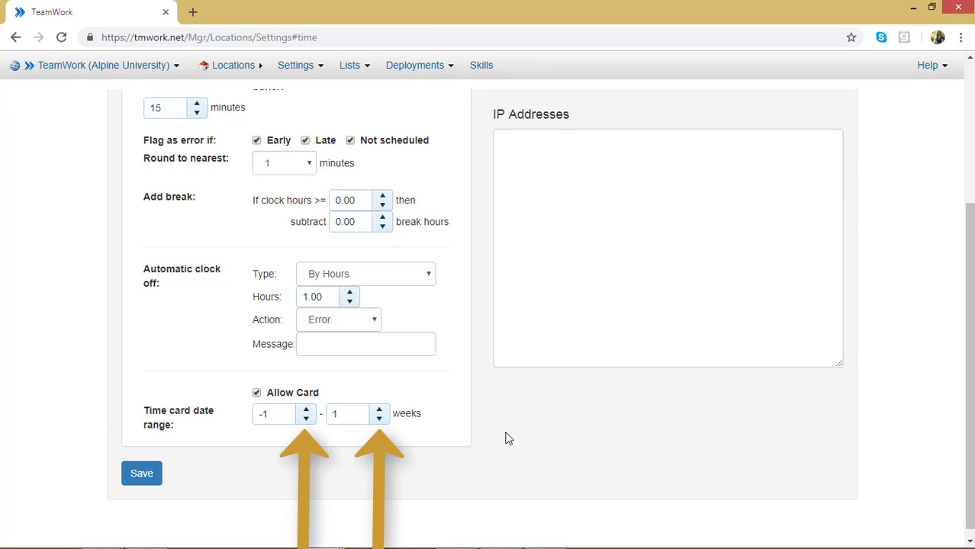
pyautogui.click(306, 420)
pyautogui.click(380, 409)
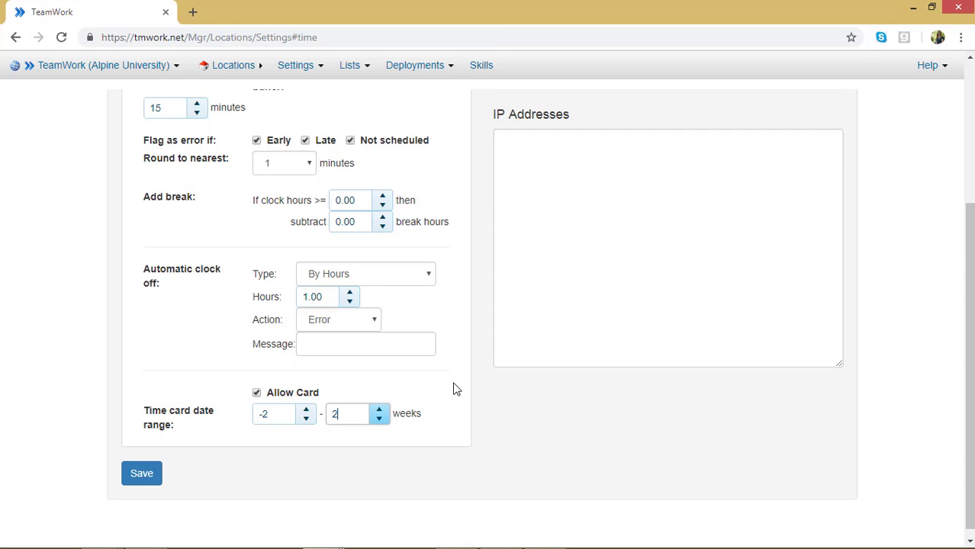
pyautogui.scroll(3, 453, 389)
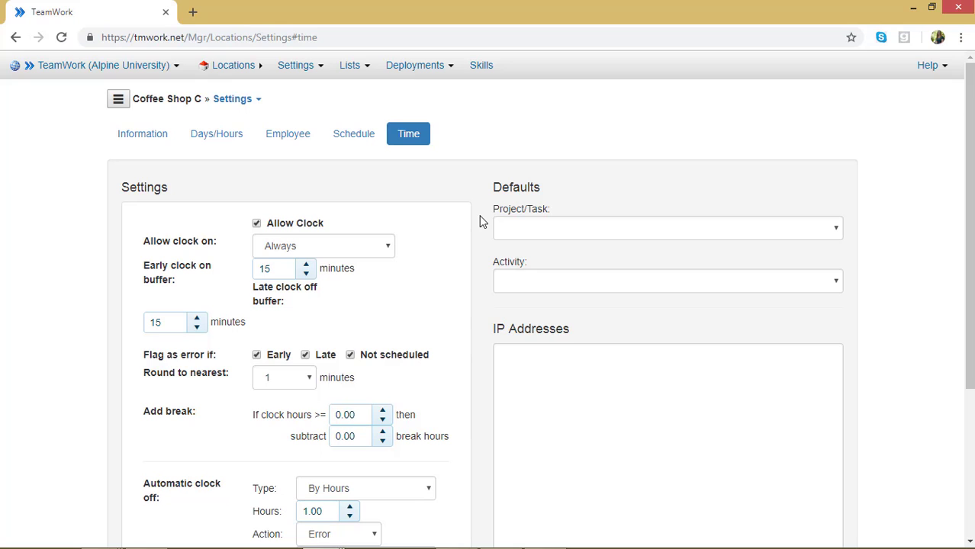
pyautogui.scroll(-3, 481, 222)
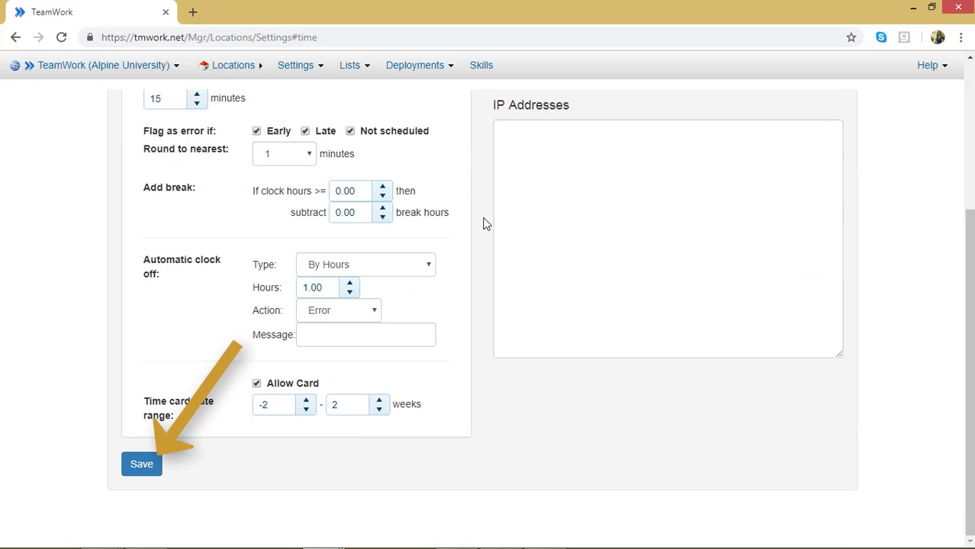
pyautogui.click(136, 467)
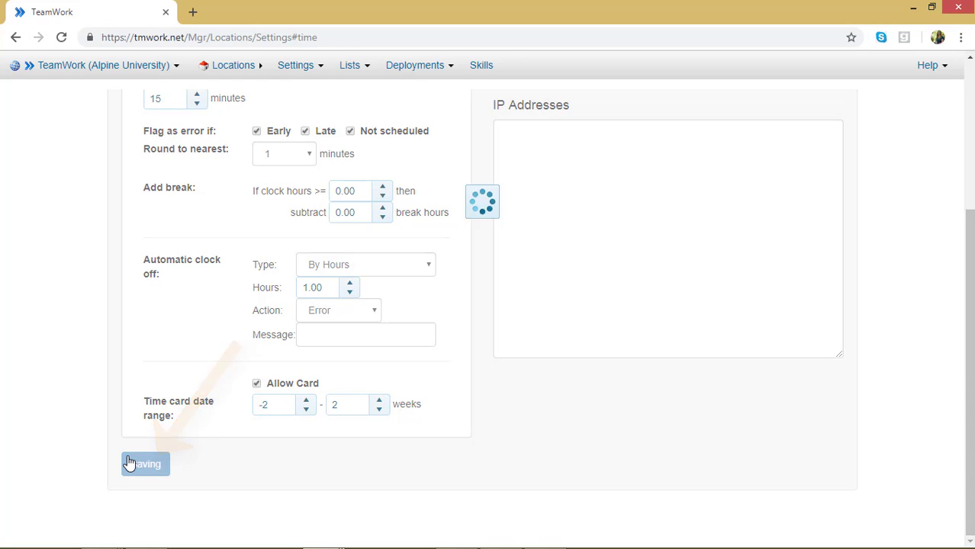